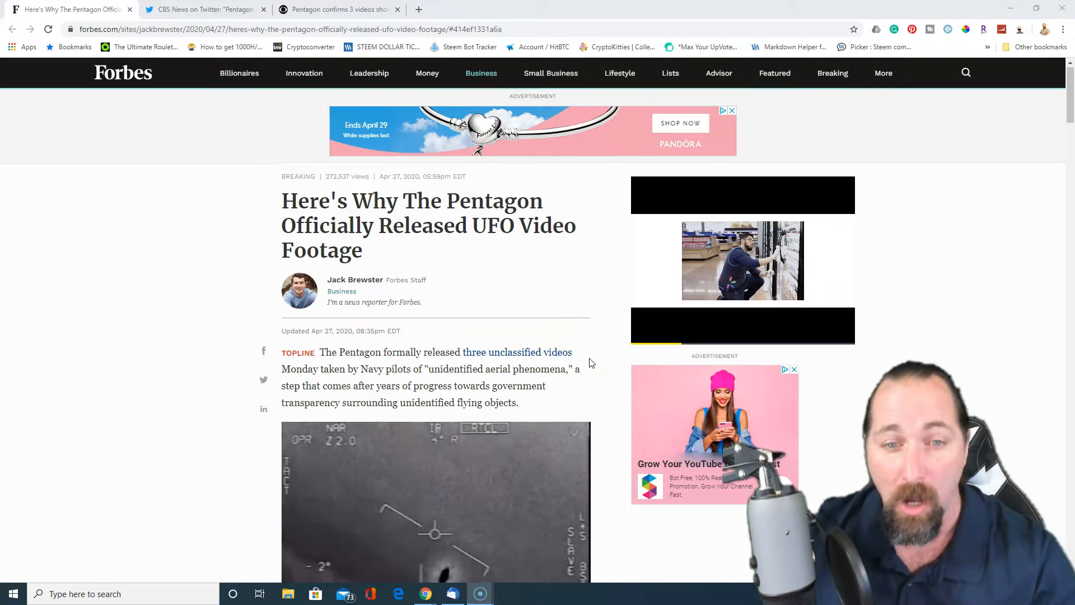
pyautogui.scroll(-2, 590, 363)
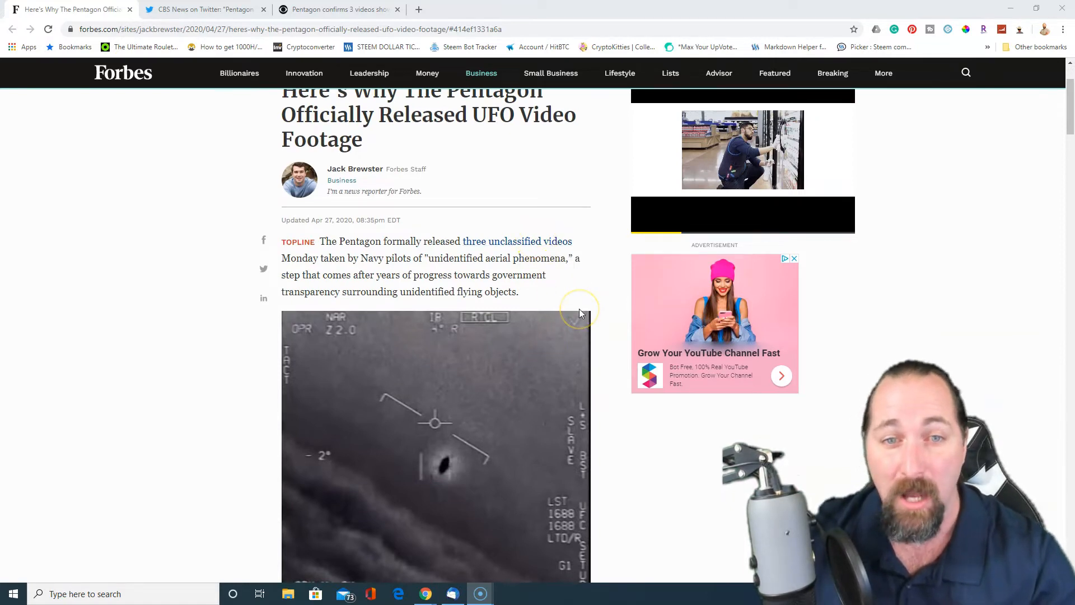
pyautogui.scroll(-1, 579, 313)
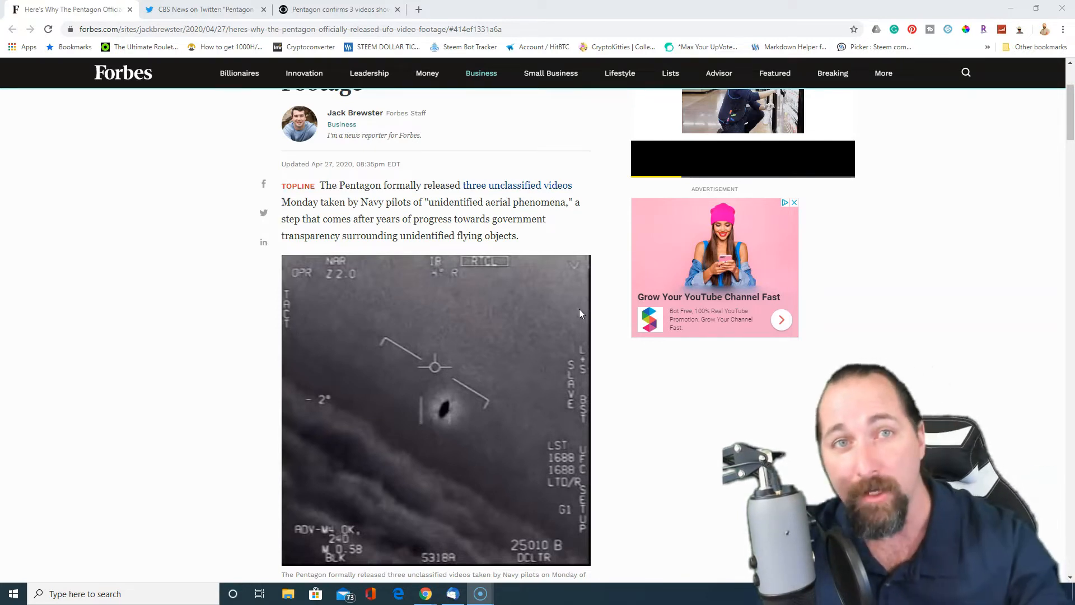
pyautogui.scroll(-2, 578, 313)
pyautogui.scroll(-2, 578, 314)
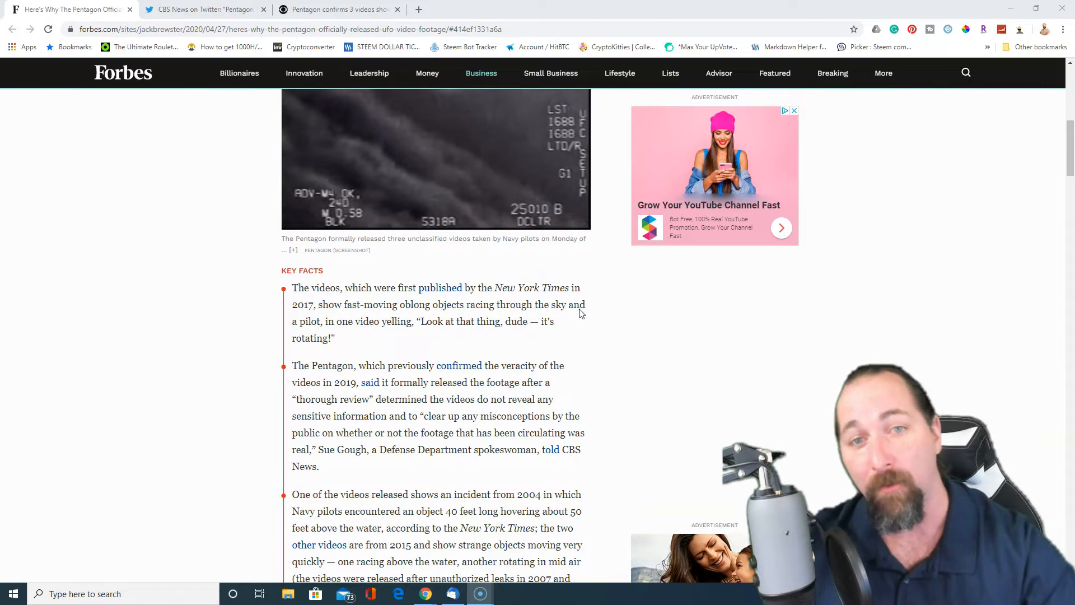
pyautogui.scroll(1, 579, 313)
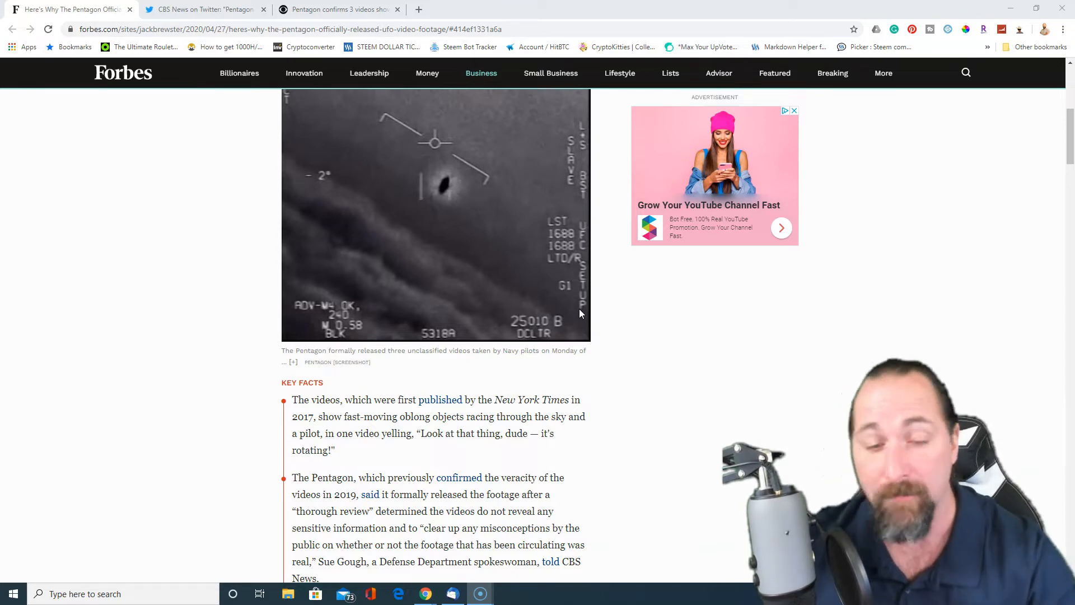
pyautogui.scroll(-1, 579, 314)
pyautogui.scroll(-1, 579, 314)
pyautogui.scroll(-2, 579, 314)
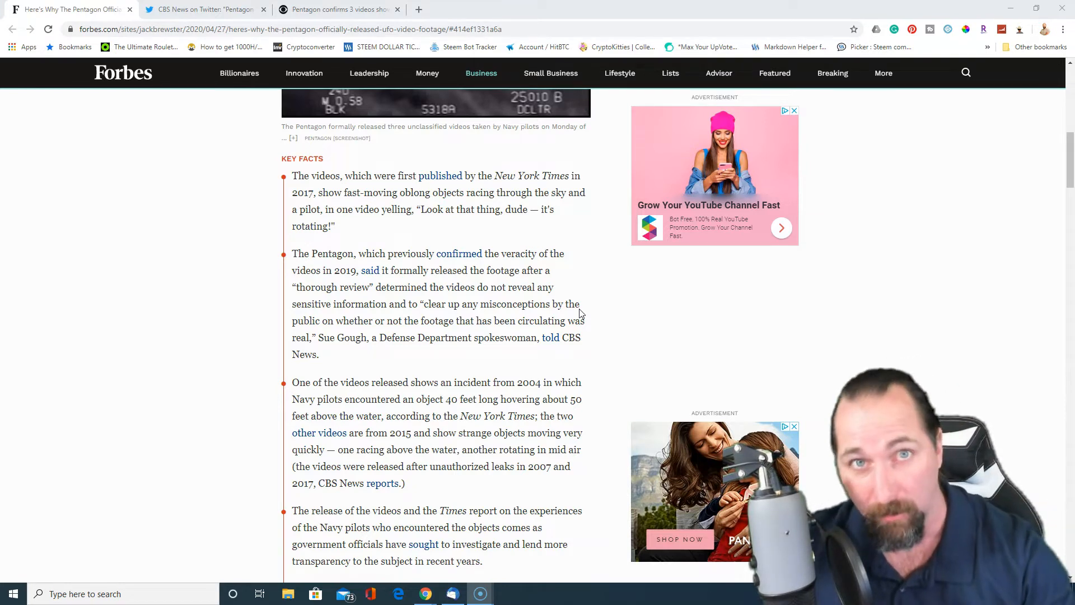
pyautogui.scroll(-1, 580, 314)
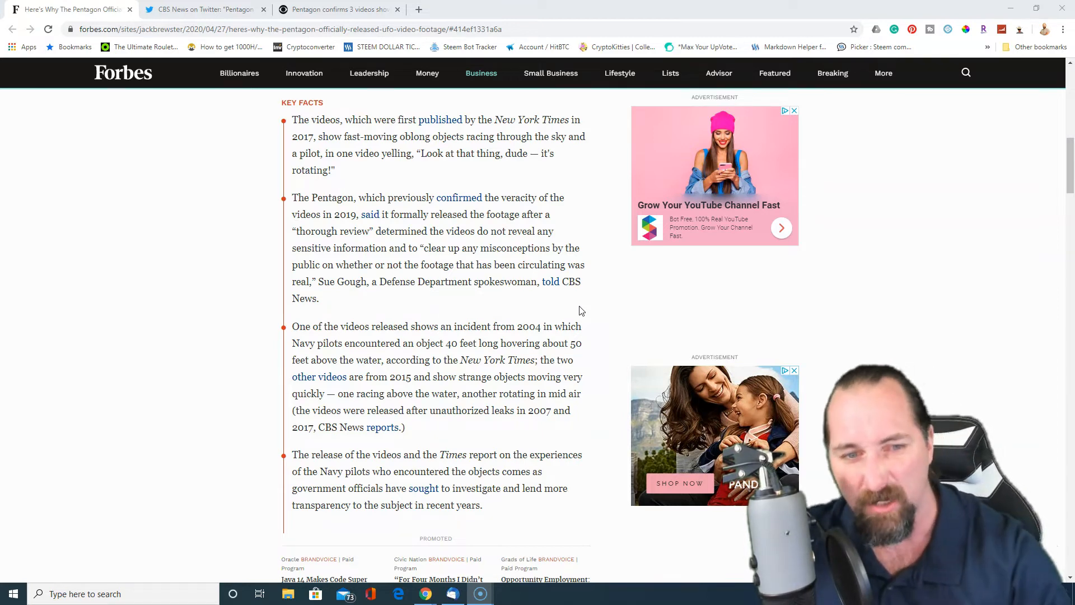
pyautogui.scroll(-2, 580, 311)
pyautogui.scroll(-2, 579, 312)
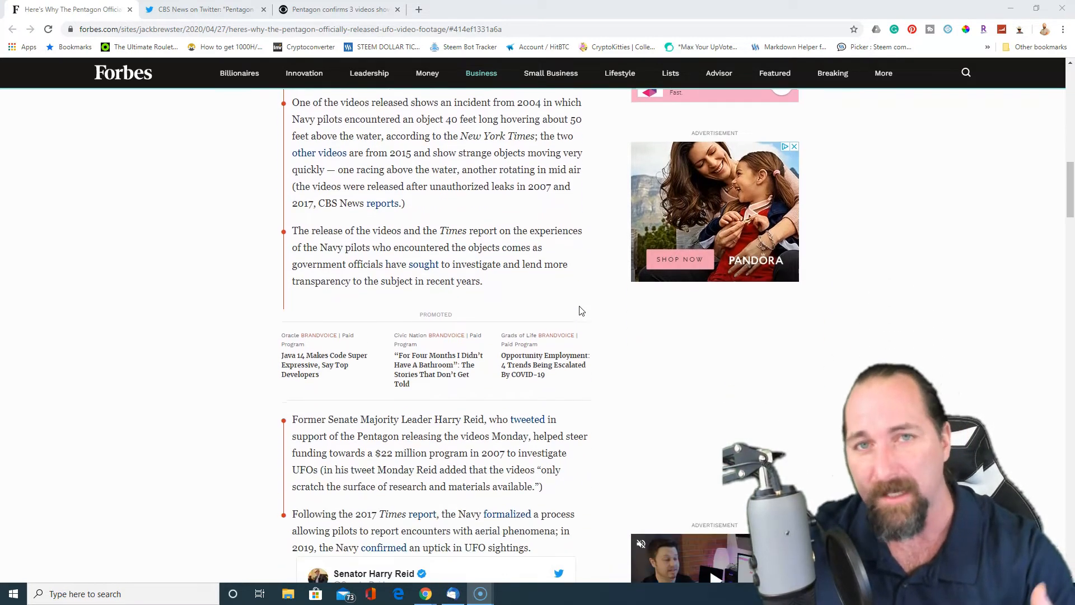
pyautogui.scroll(-1, 578, 311)
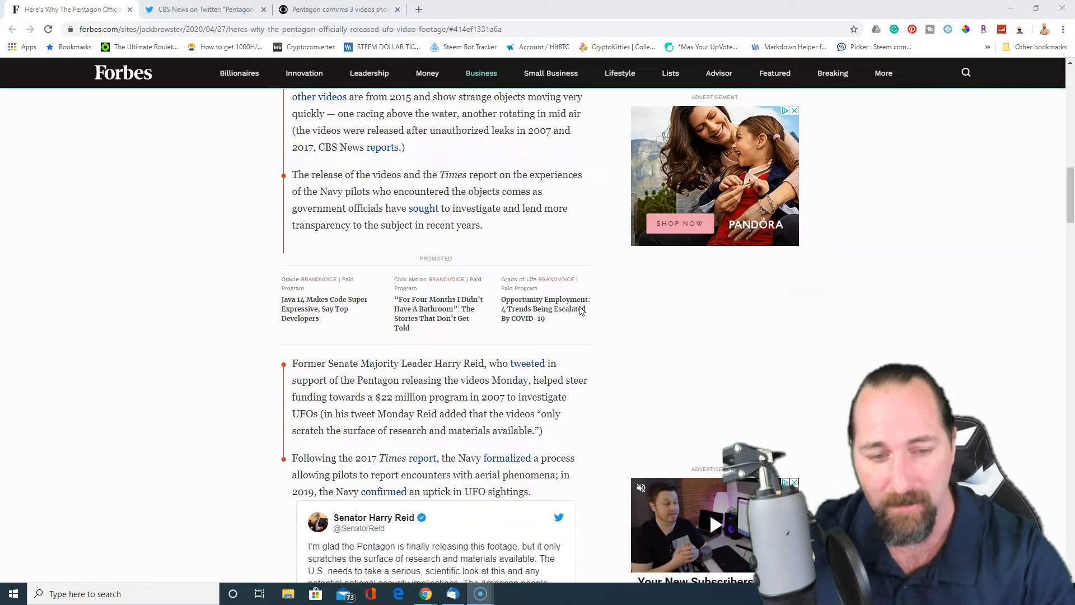
pyautogui.scroll(-1, 579, 311)
pyautogui.scroll(-1, 579, 312)
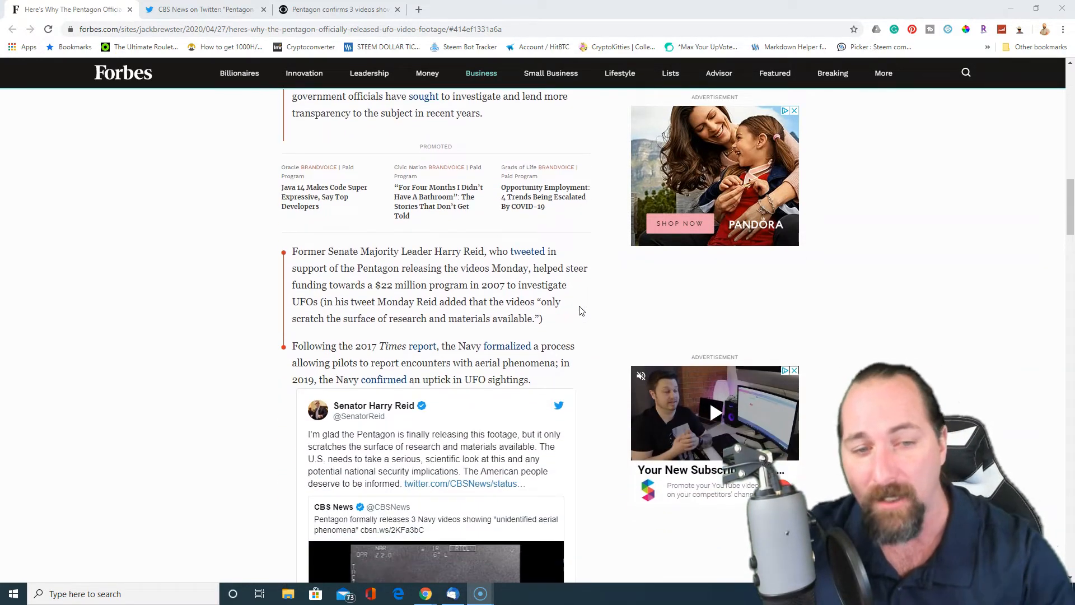
pyautogui.scroll(-1, 580, 311)
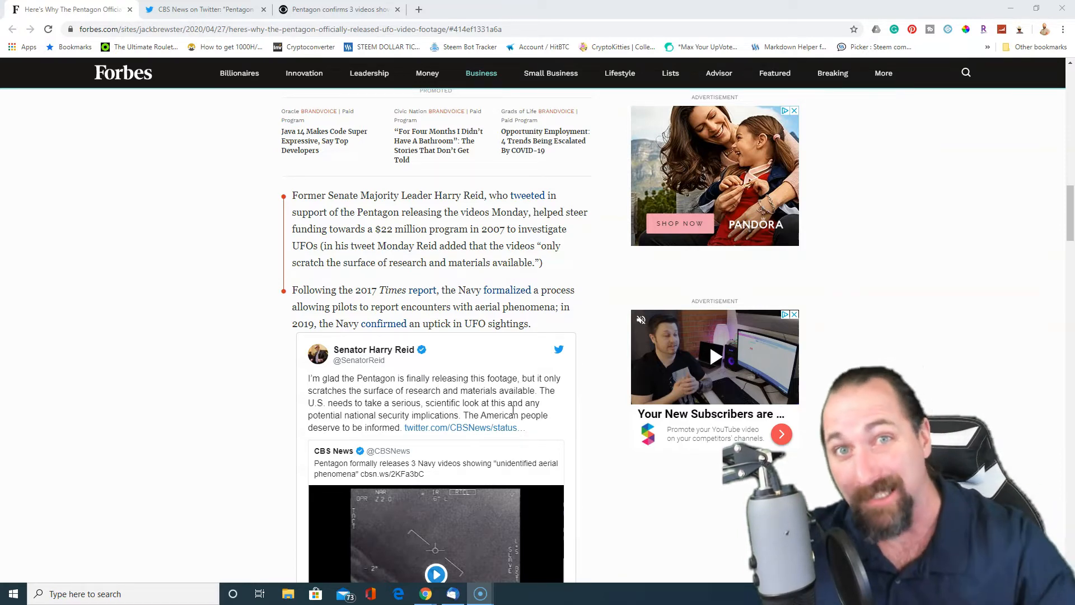
pyautogui.scroll(-1, 514, 409)
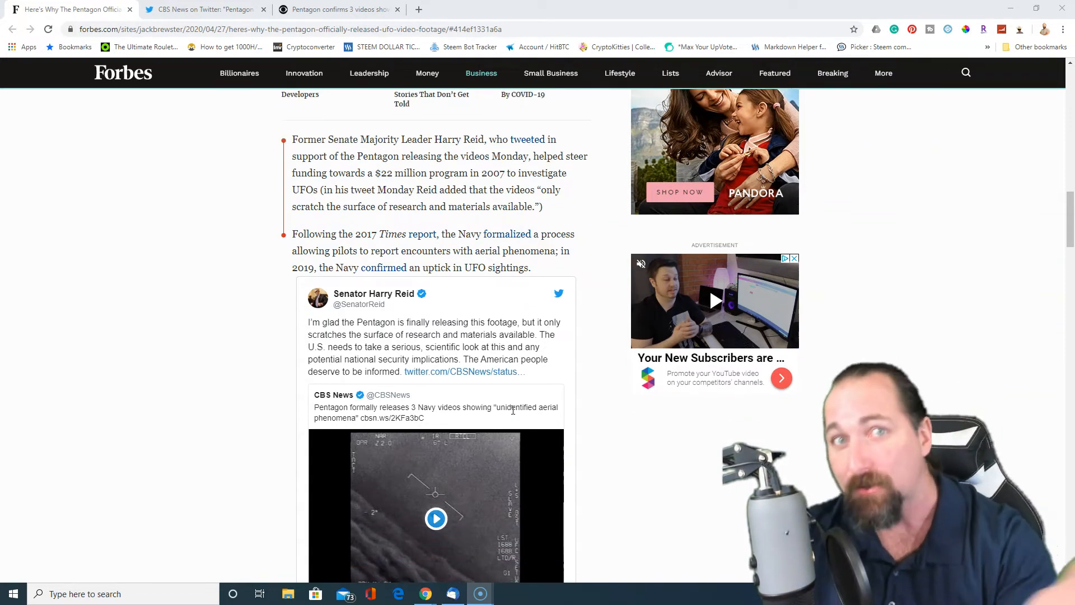
pyautogui.scroll(-2, 513, 409)
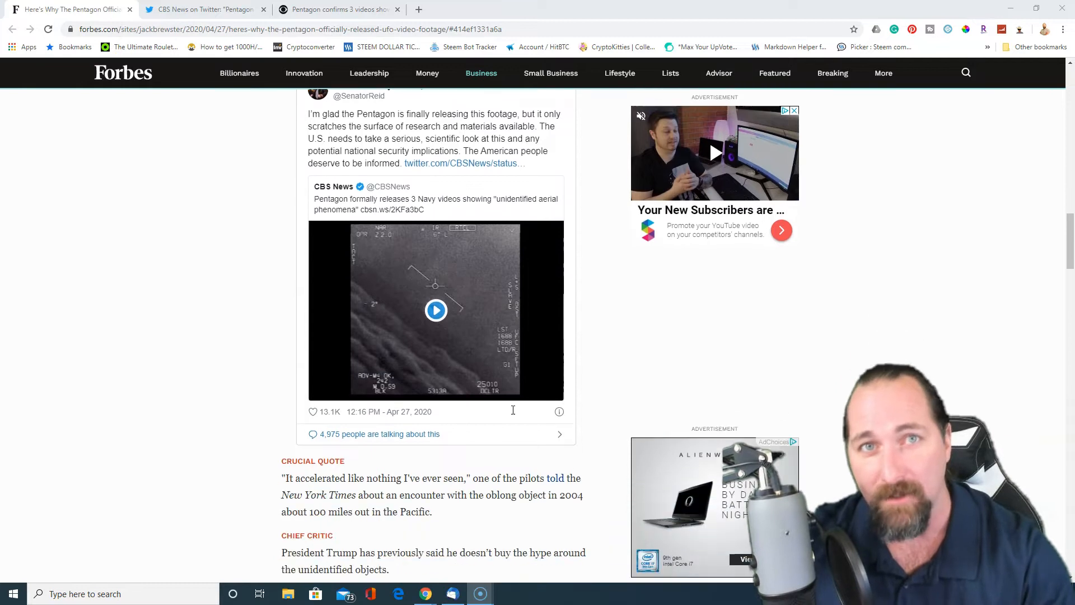
pyautogui.scroll(-1, 513, 411)
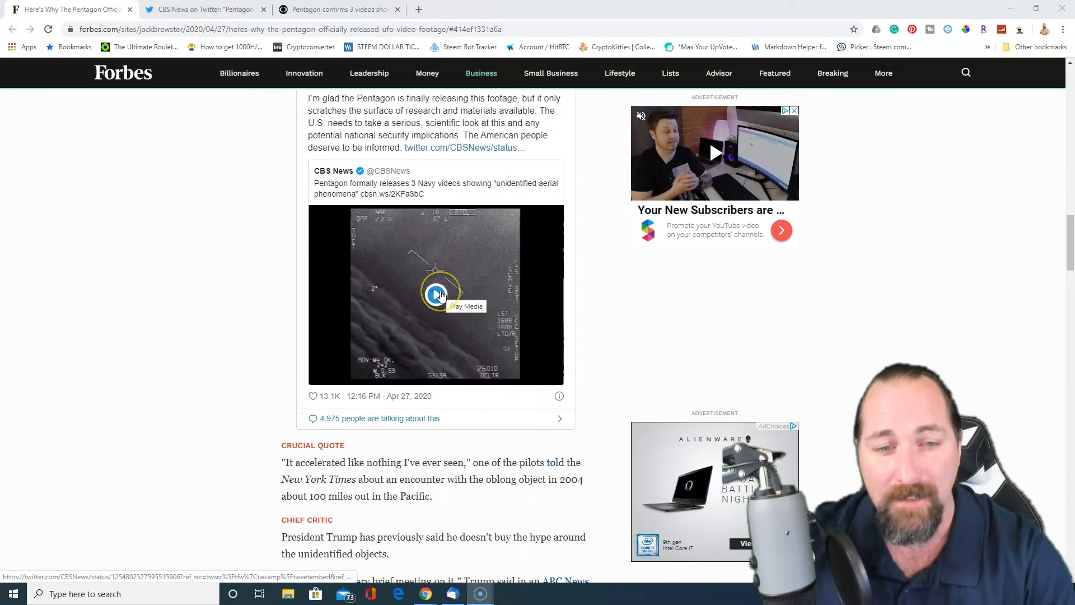
# - Open the embedded CBS News tweet and play the Navy UFO video in its first reply
pyautogui.click(437, 295)
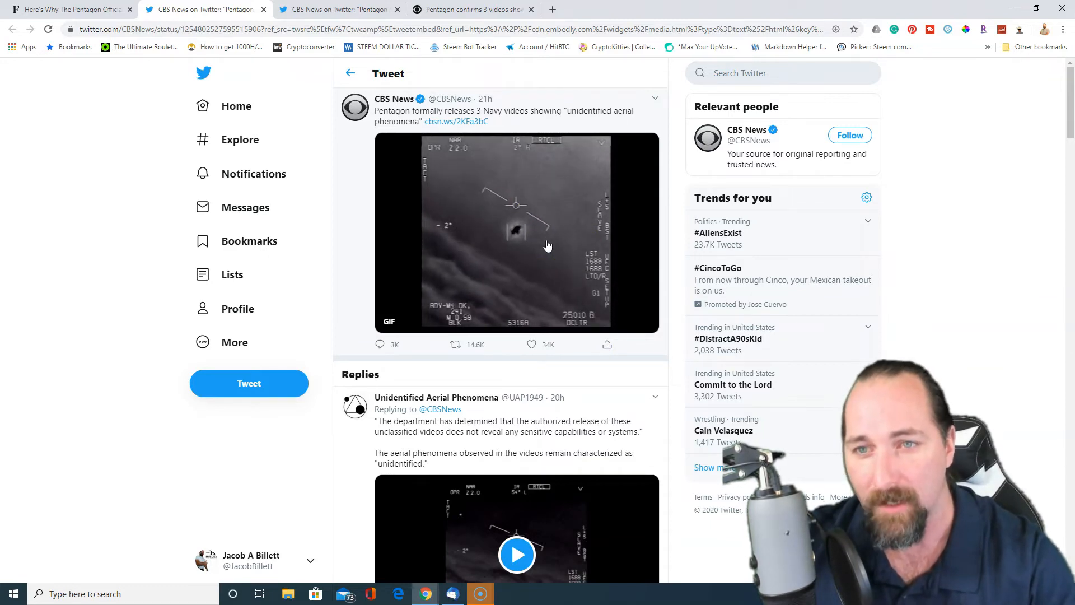
pyautogui.scroll(-2, 547, 244)
pyautogui.scroll(-1, 547, 241)
pyautogui.click(551, 362)
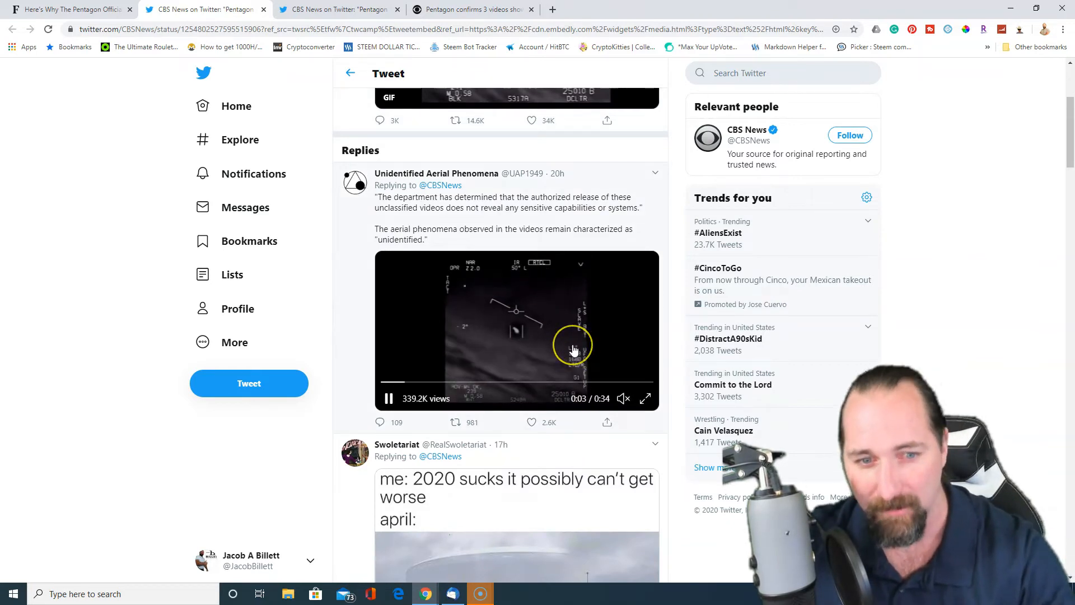
pyautogui.click(647, 400)
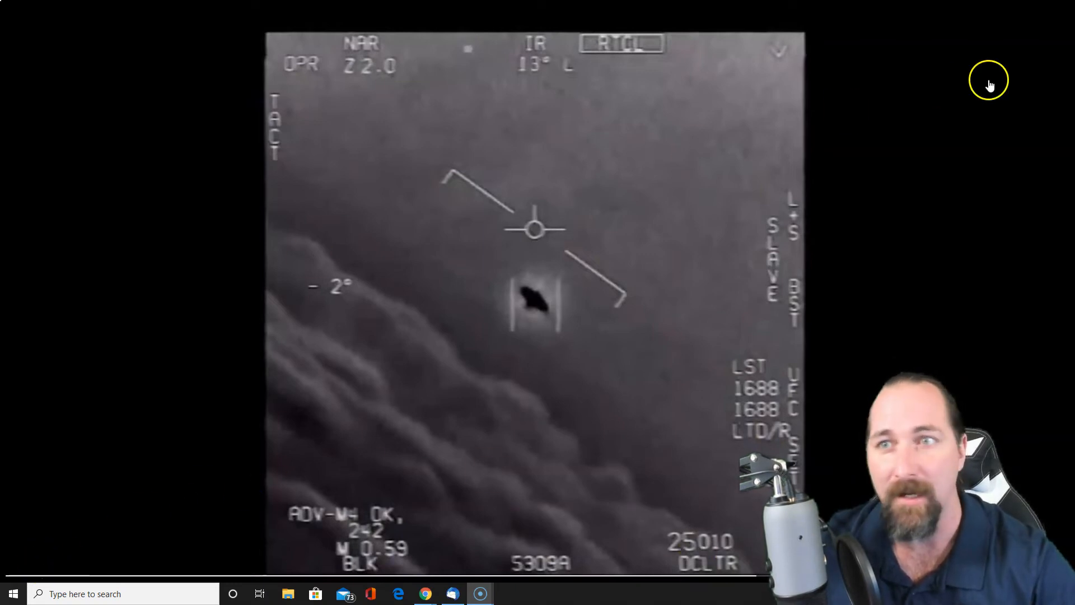
pyautogui.press('Escape')
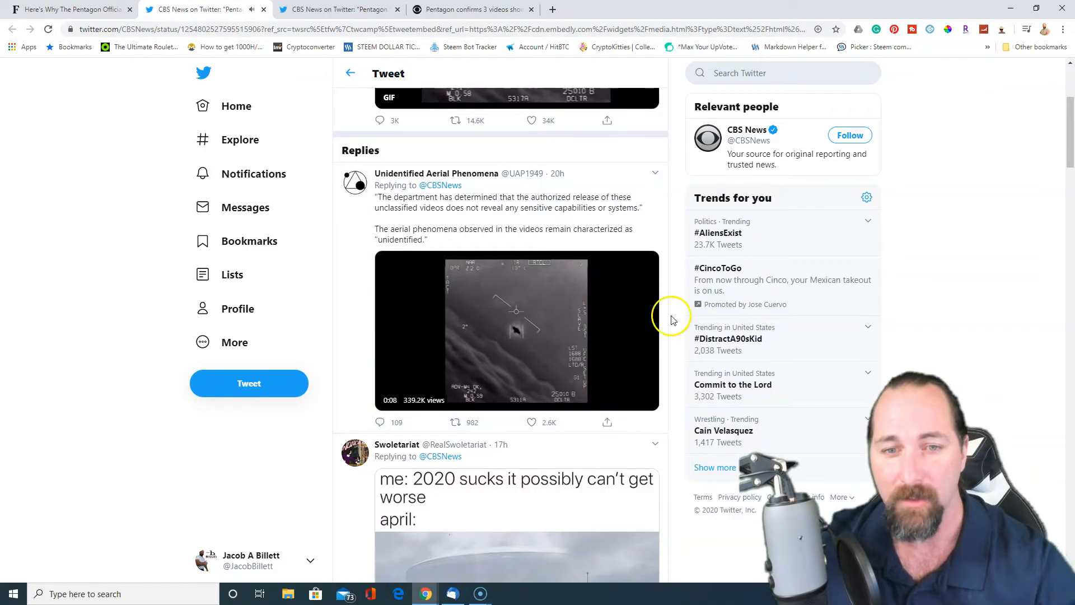
pyautogui.scroll(2, 613, 349)
pyautogui.scroll(1, 614, 350)
pyautogui.scroll(-1, 547, 348)
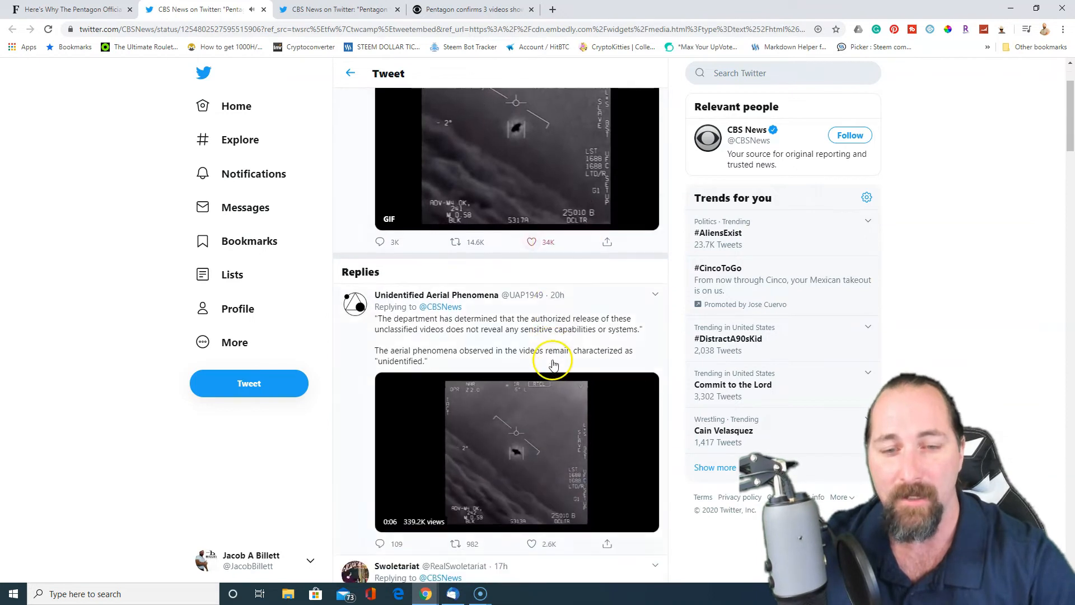
pyautogui.scroll(-4, 552, 361)
pyautogui.scroll(-1, 554, 370)
pyautogui.scroll(1, 553, 370)
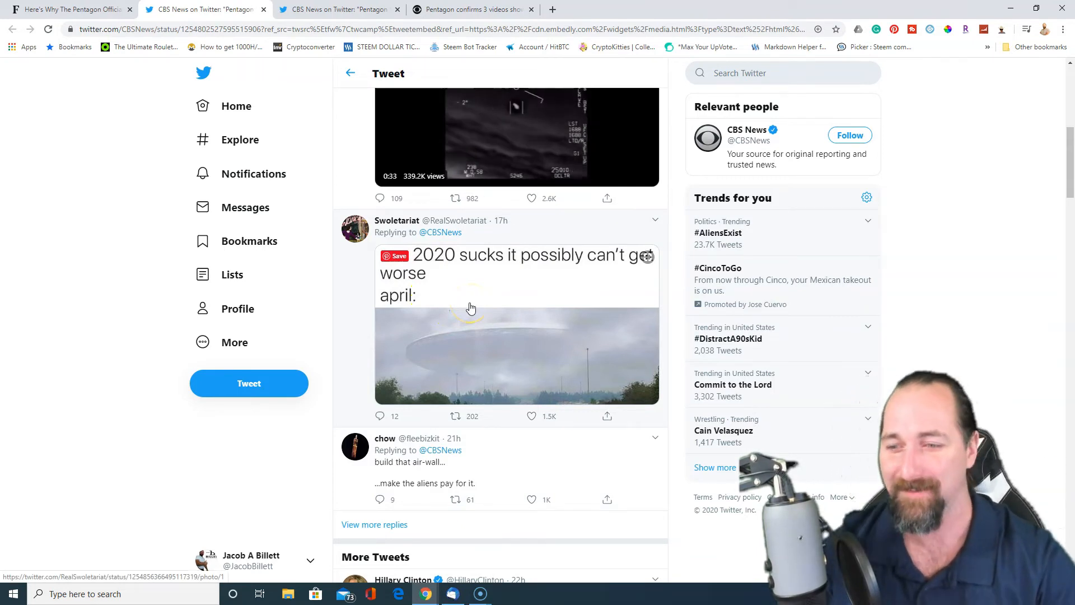
pyautogui.scroll(-1, 471, 308)
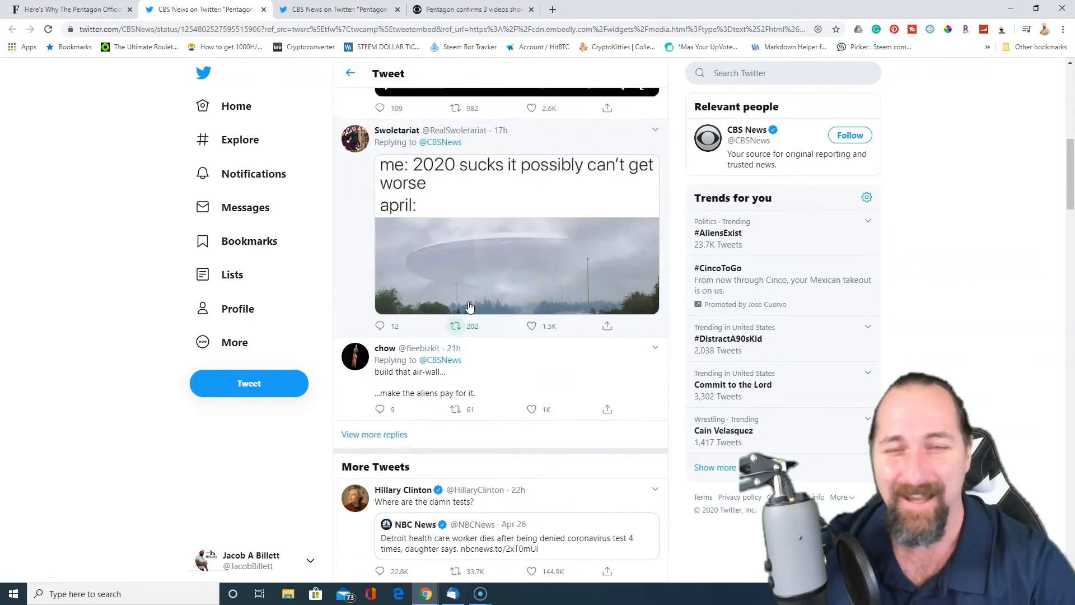
pyautogui.scroll(2, 470, 309)
pyautogui.scroll(1, 469, 307)
# - Open the #AliensExist trend from 'Trends for you' to view its Top results
pyautogui.click(727, 232)
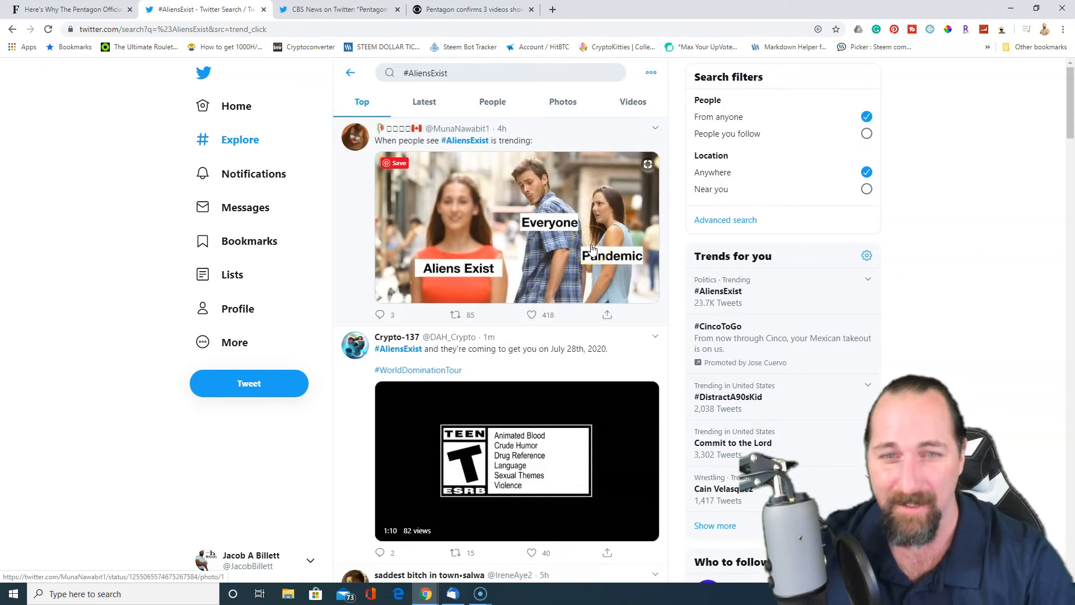
pyautogui.scroll(-1, 592, 248)
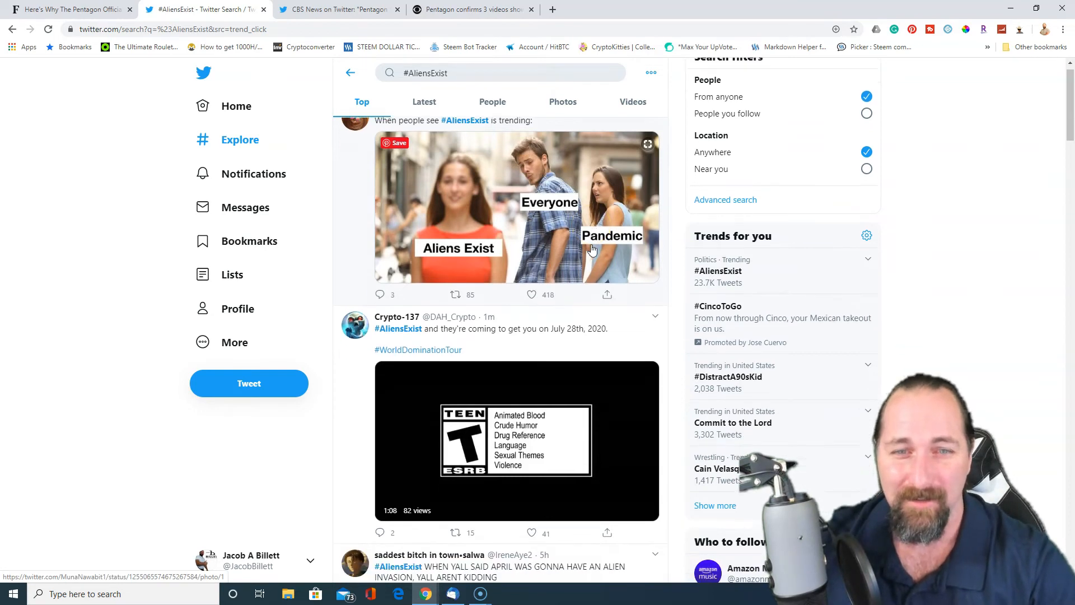
pyautogui.scroll(-3, 591, 249)
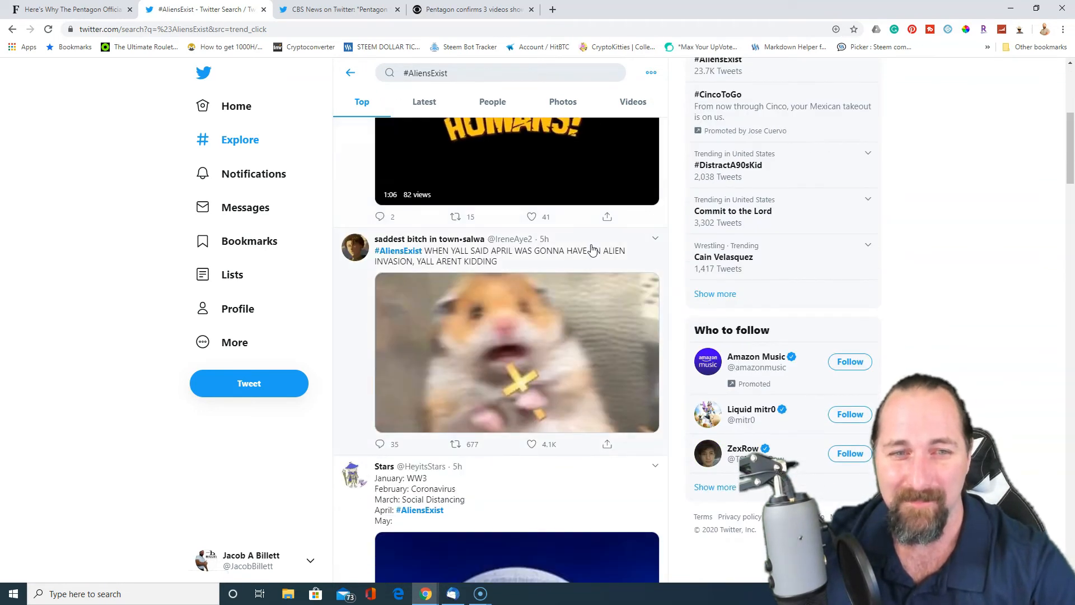
pyautogui.scroll(-3, 591, 249)
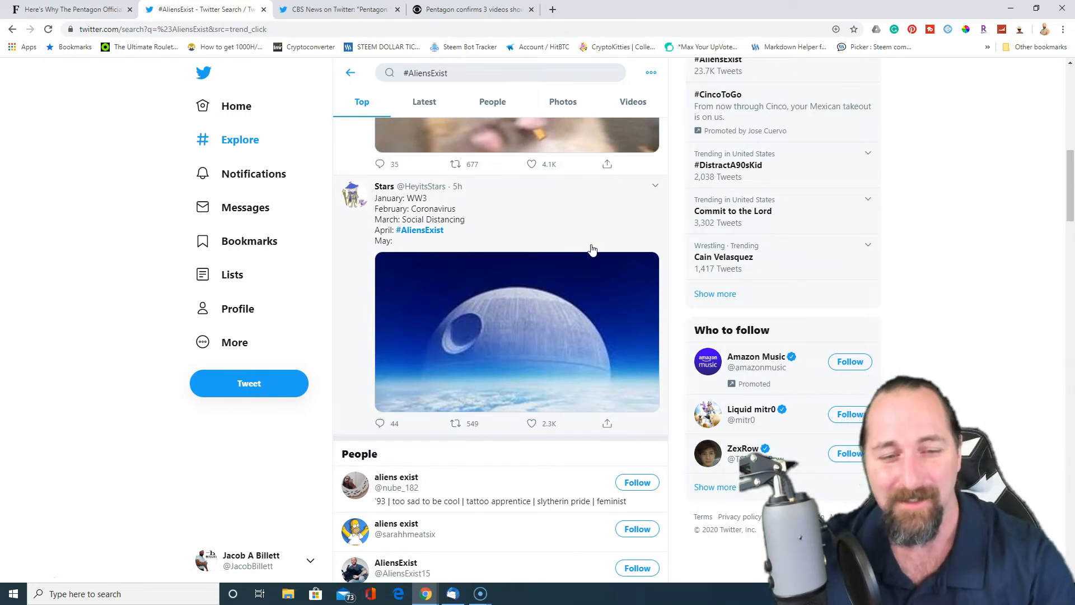
pyautogui.scroll(-3, 592, 249)
pyautogui.scroll(-2, 591, 248)
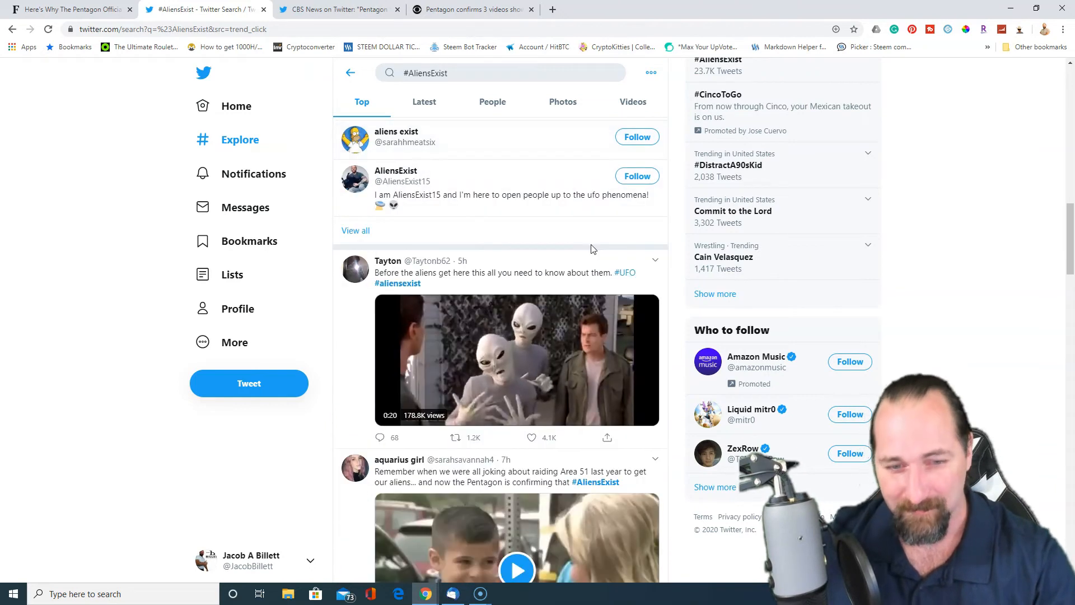
pyautogui.scroll(-3, 592, 250)
pyautogui.scroll(-2, 591, 248)
pyautogui.scroll(-2, 591, 249)
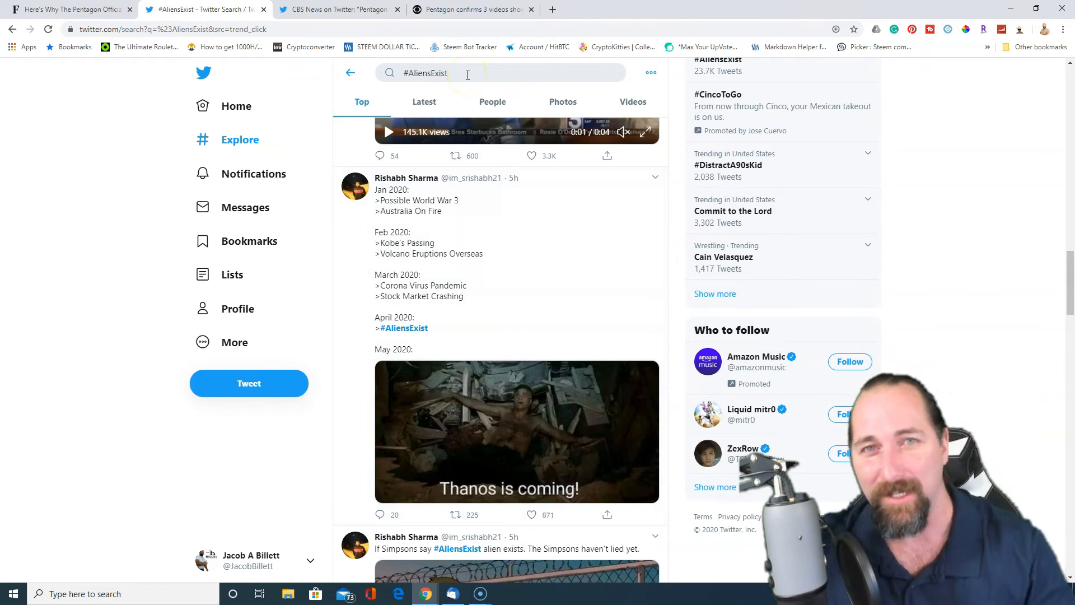
# - Switch to the 'Pentagon confirms 3 videos' tab to read the CBS News article
pyautogui.click(471, 10)
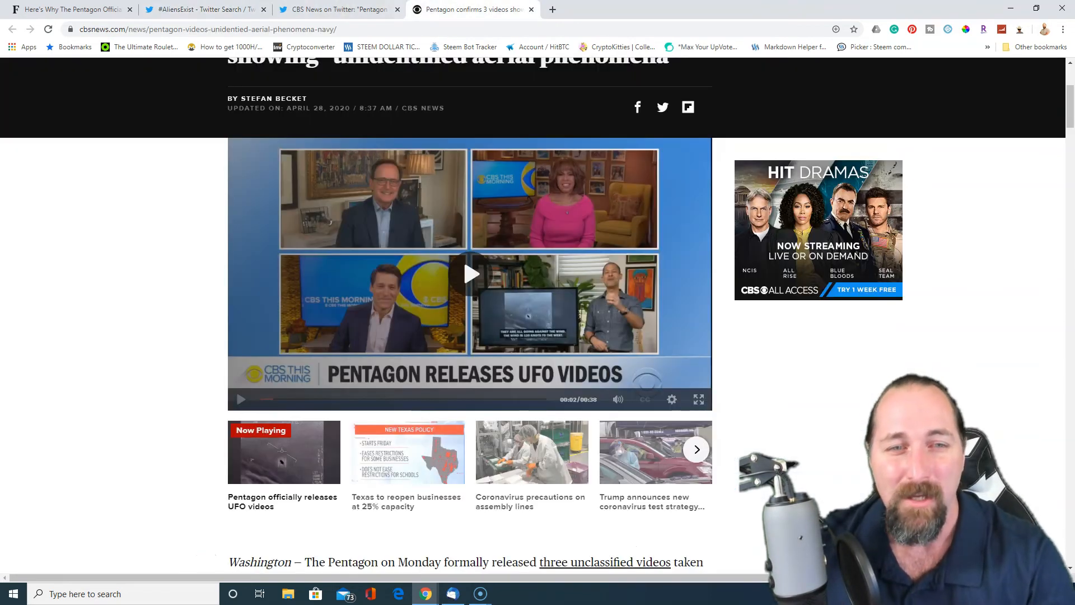
pyautogui.scroll(-3, 900, 326)
pyautogui.scroll(-3, 900, 326)
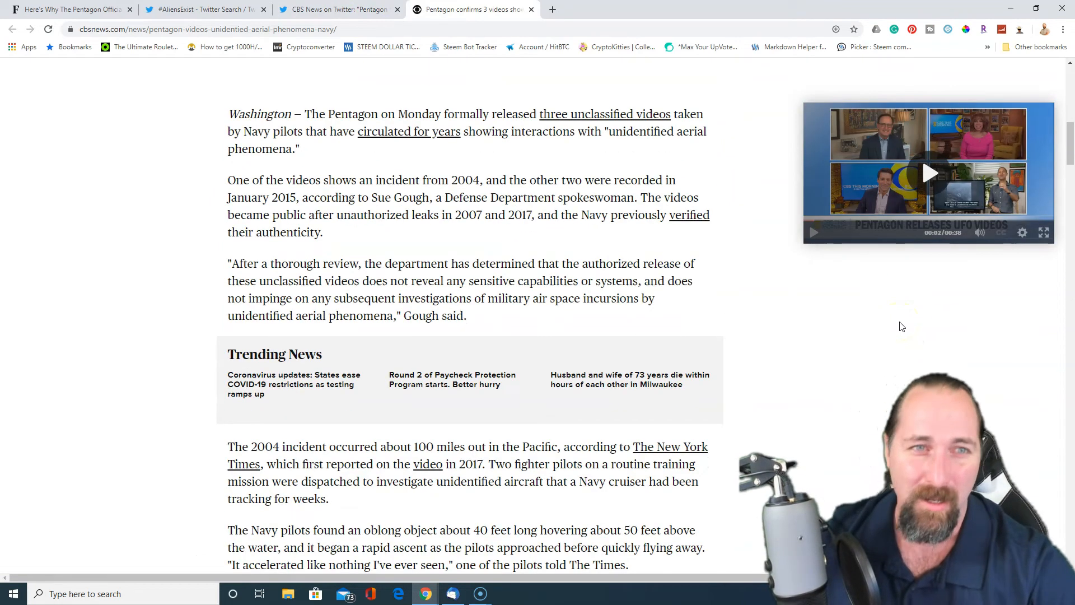
pyautogui.scroll(-1, 900, 326)
pyautogui.scroll(-2, 900, 327)
pyautogui.scroll(-3, 900, 327)
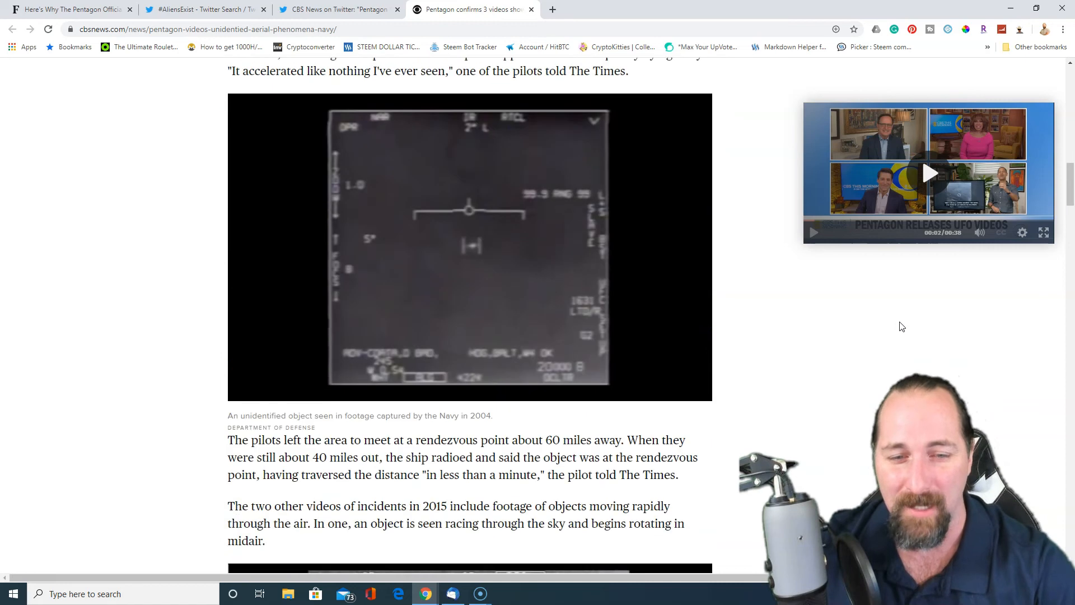
pyautogui.scroll(-3, 900, 326)
pyautogui.scroll(-2, 900, 326)
pyautogui.scroll(-1, 900, 327)
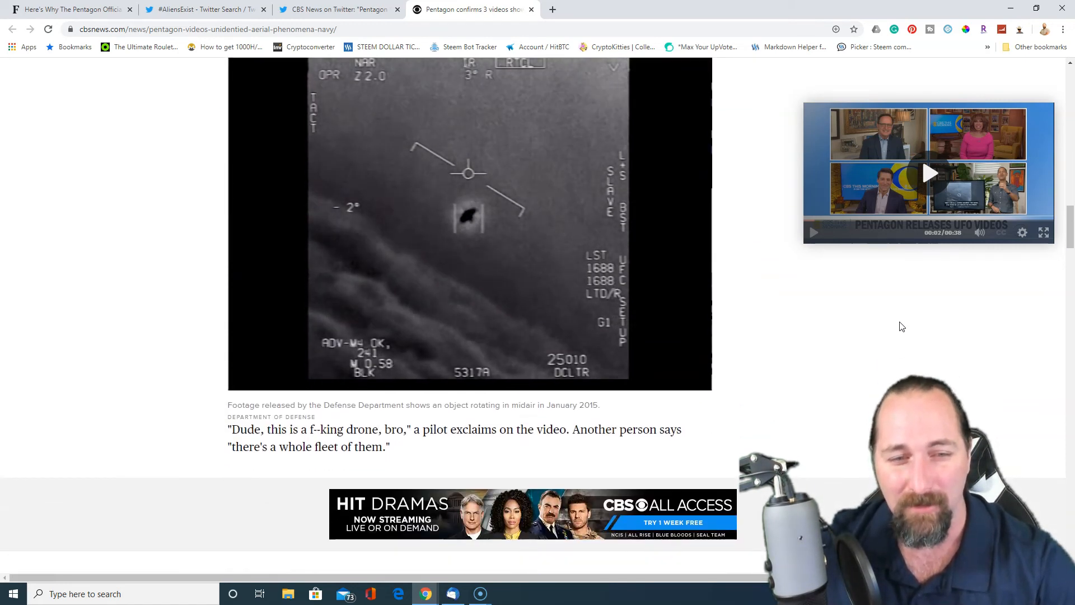
pyautogui.scroll(1, 900, 326)
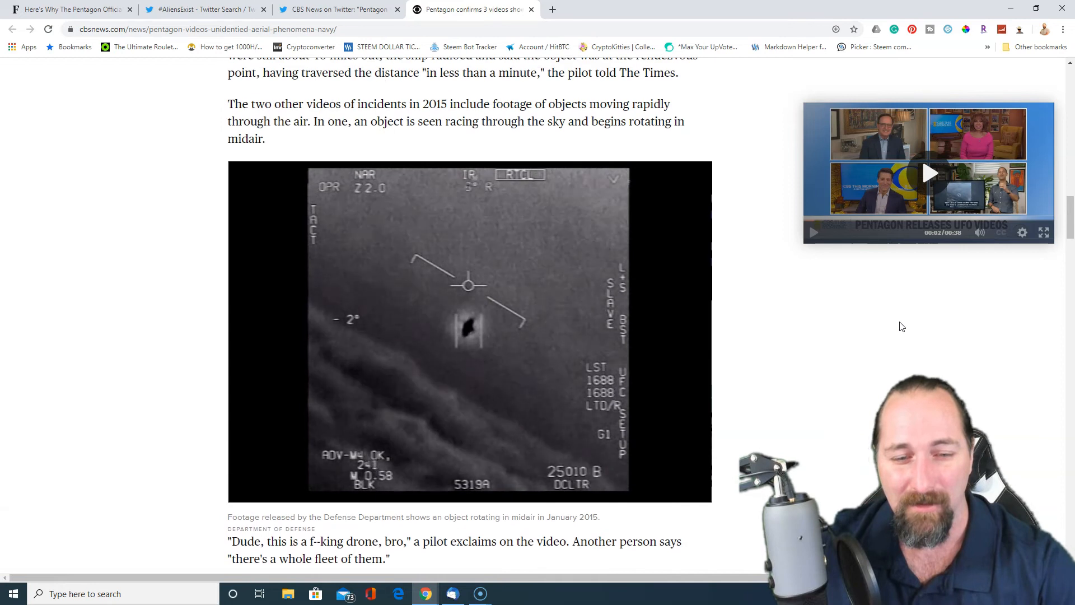
pyautogui.scroll(1, 900, 327)
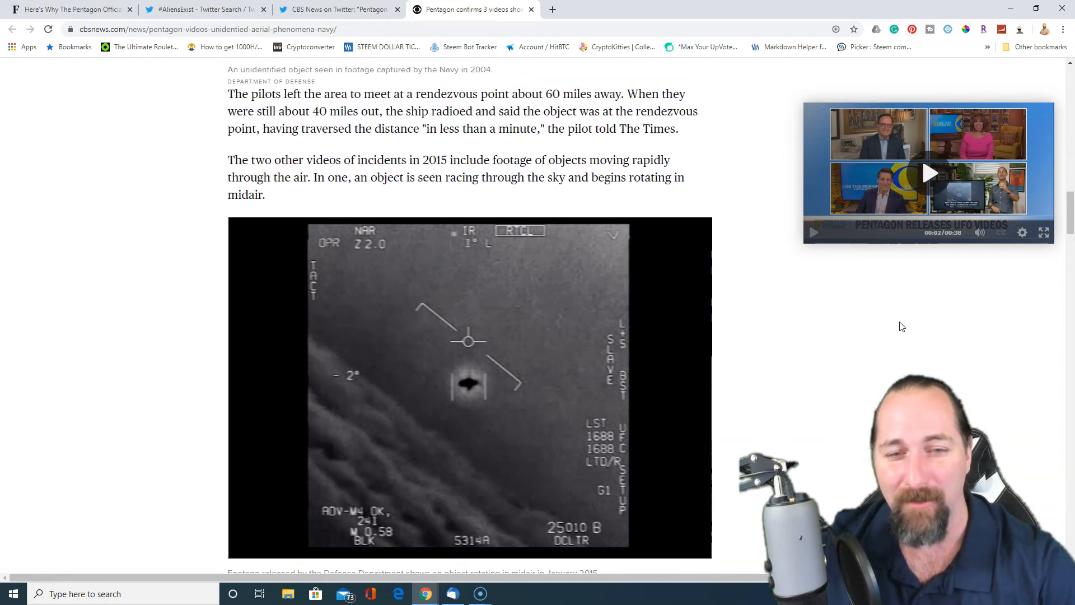
pyautogui.scroll(1, 900, 327)
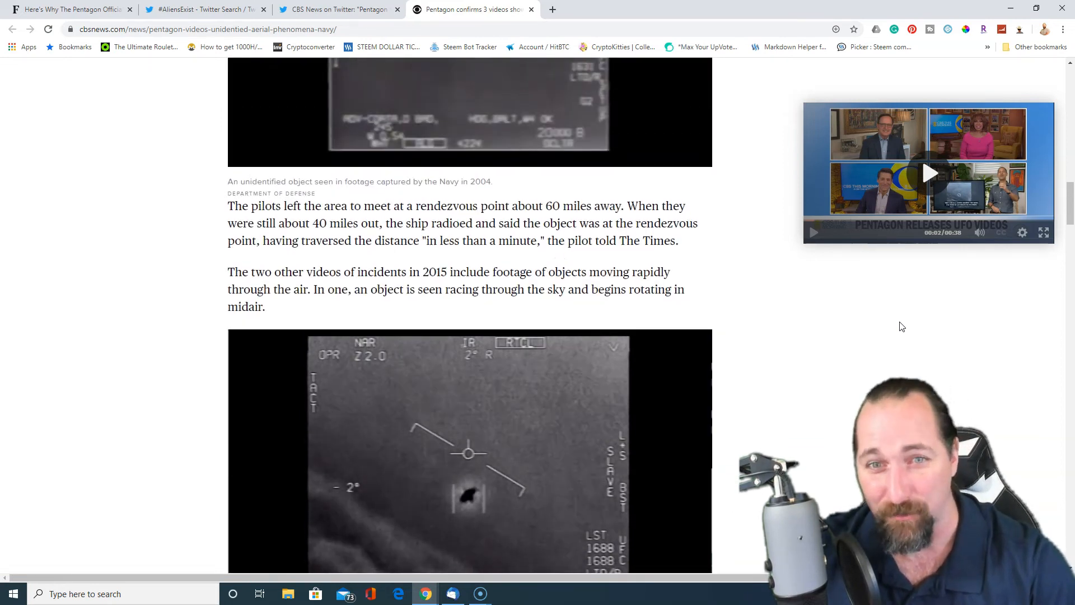
pyautogui.scroll(2, 901, 326)
pyautogui.scroll(1, 900, 326)
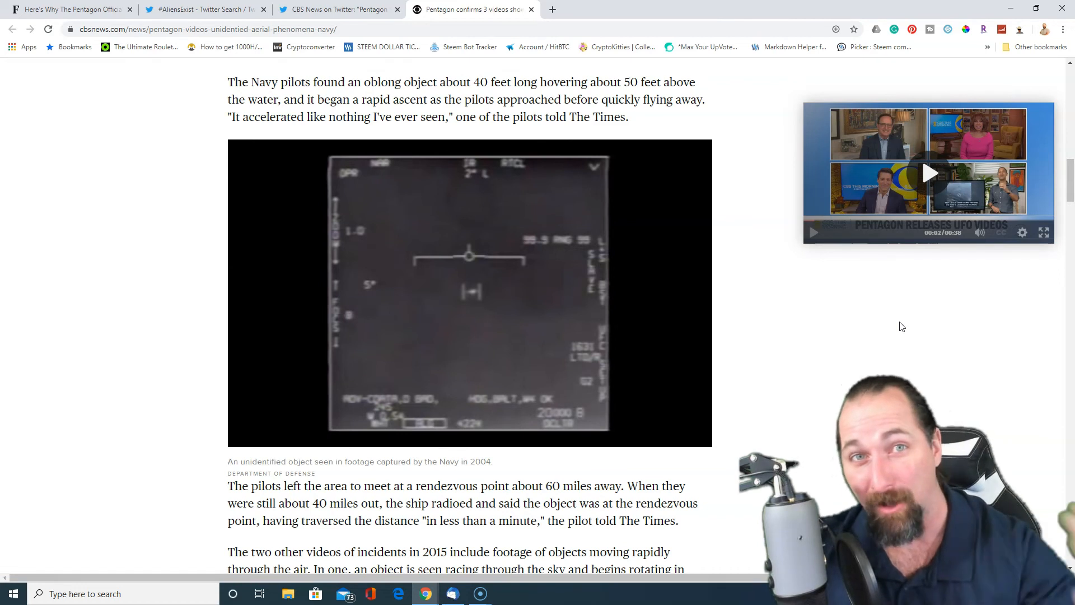
pyautogui.scroll(1, 900, 326)
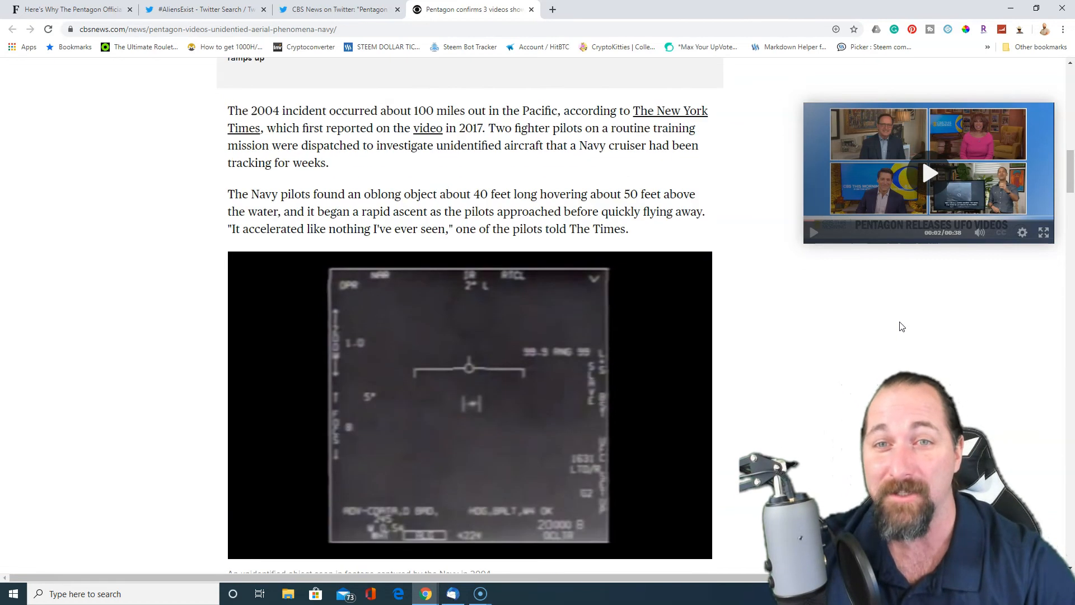
pyautogui.scroll(2, 897, 325)
pyautogui.scroll(1, 747, 319)
pyautogui.scroll(2, 742, 321)
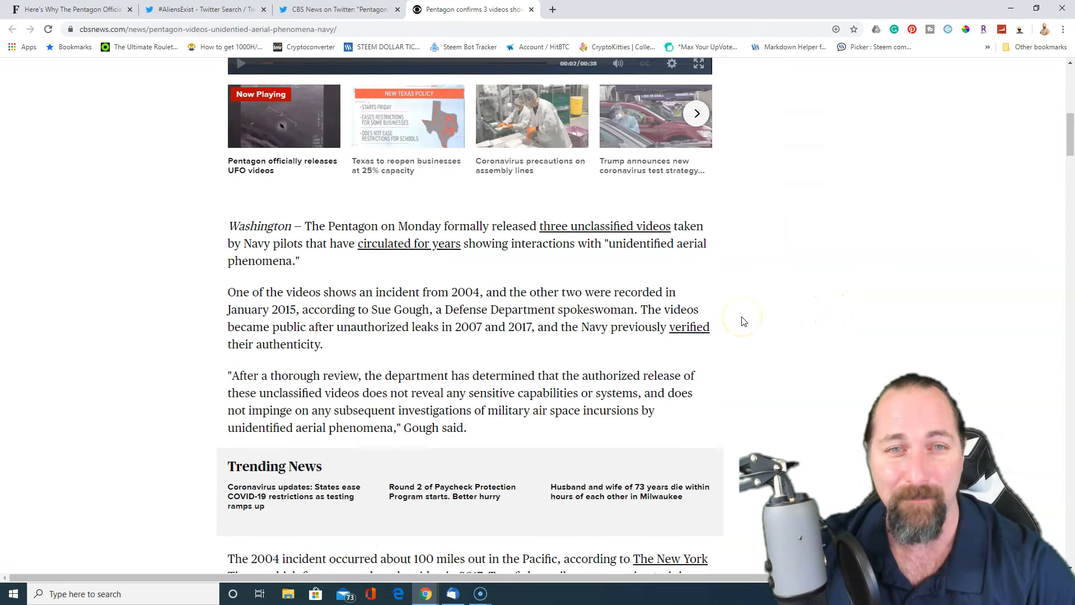
pyautogui.scroll(1, 742, 321)
pyautogui.scroll(2, 739, 323)
pyautogui.scroll(-3, 737, 329)
pyautogui.scroll(-2, 737, 327)
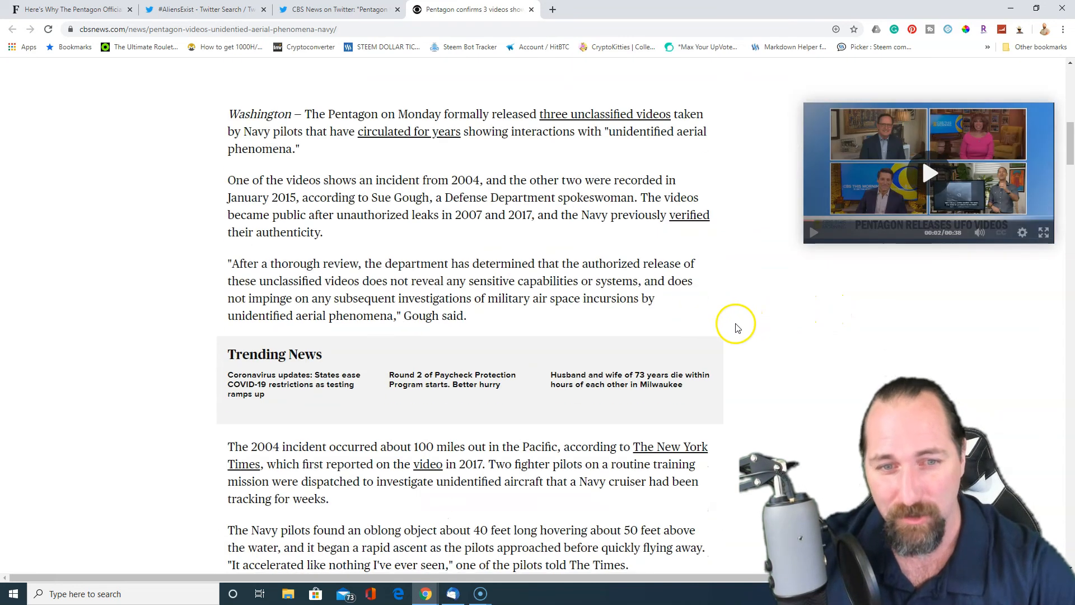